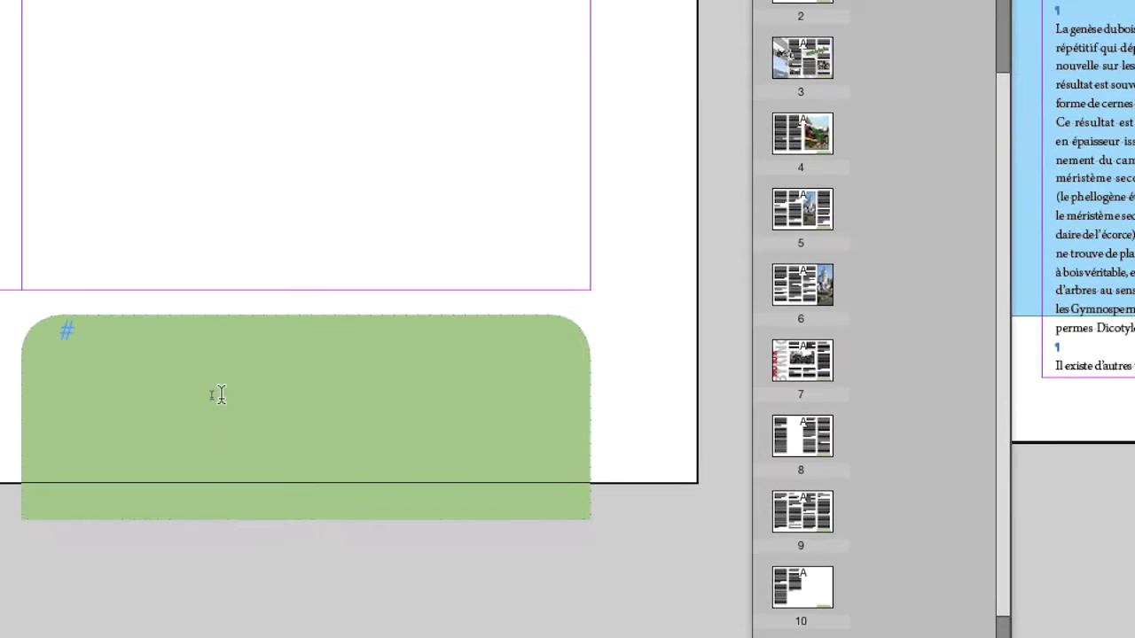
Insert an automatic current page number marker in the green text frame on the A-Gabarit master page
right_click(176, 381)
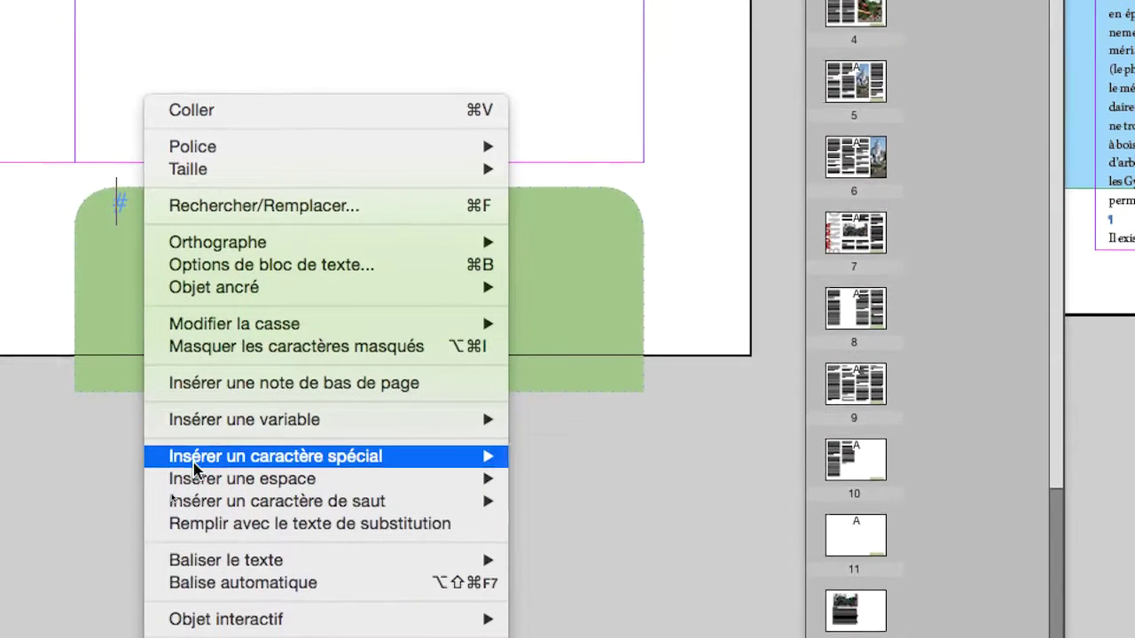
mouse_move(226, 612)
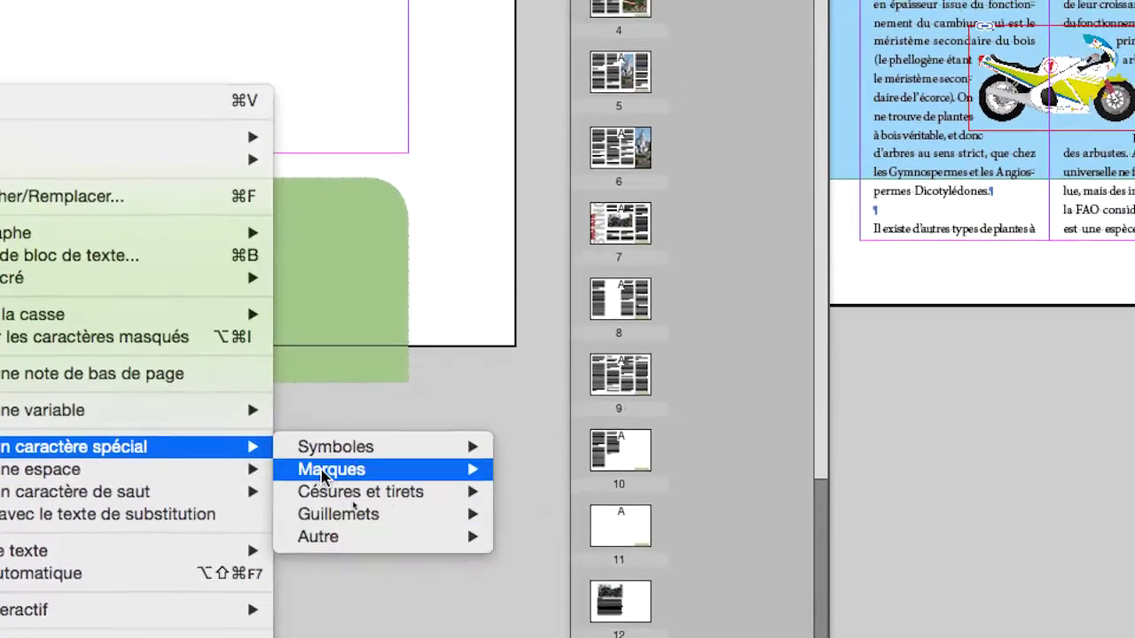
mouse_move(328, 431)
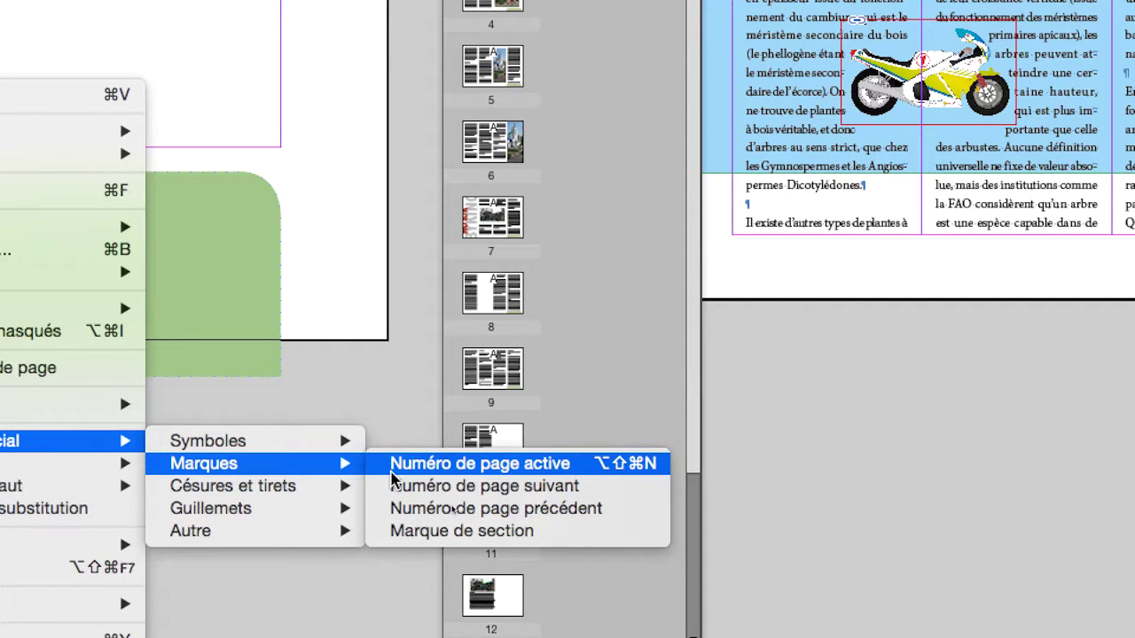
click(391, 470)
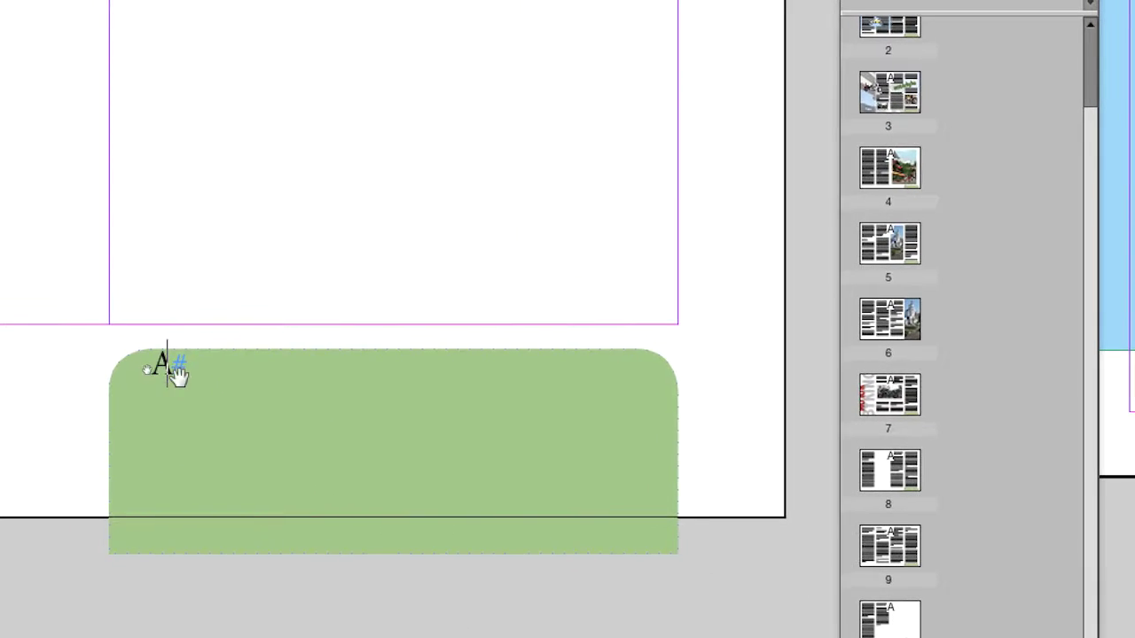
key(super+equal)
drag(163, 365, 200, 399)
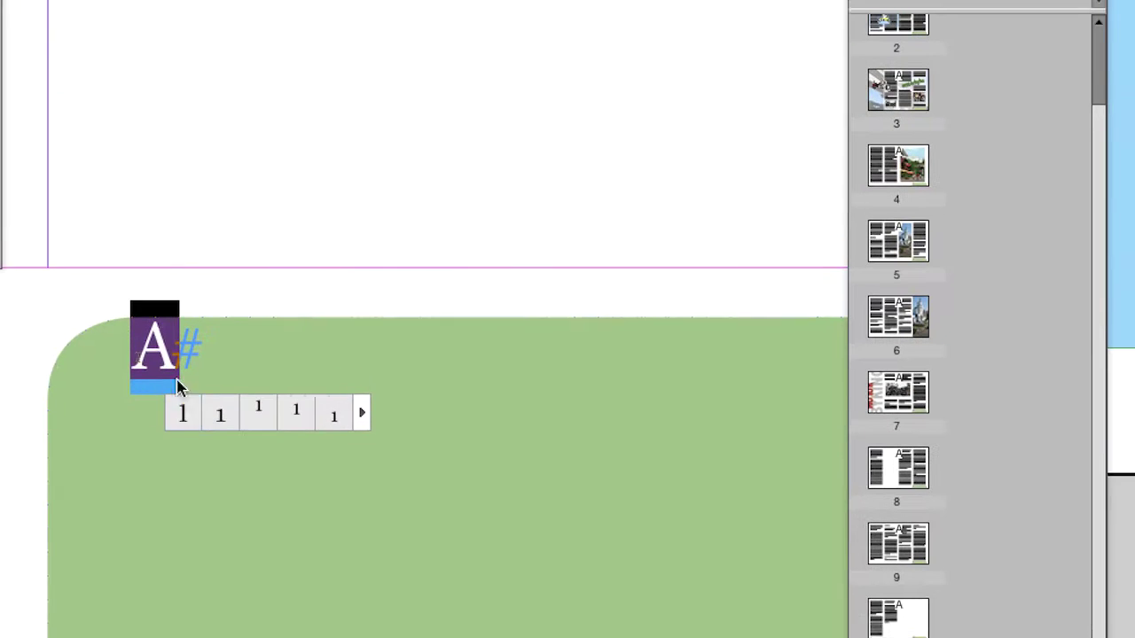
click(163, 337)
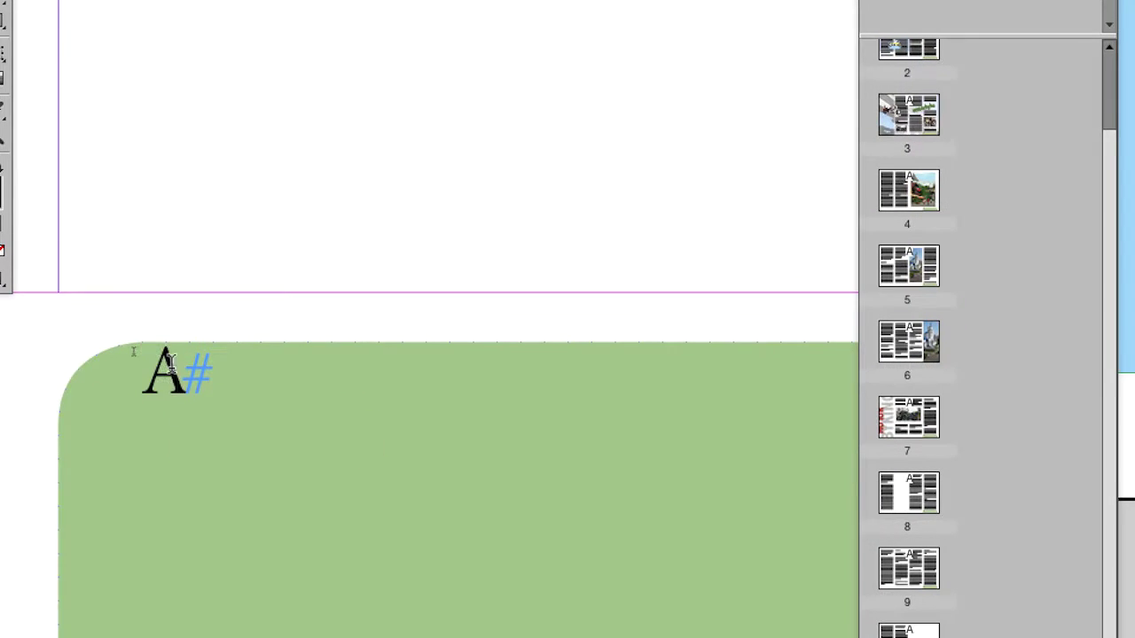
drag(165, 338, 116, 351)
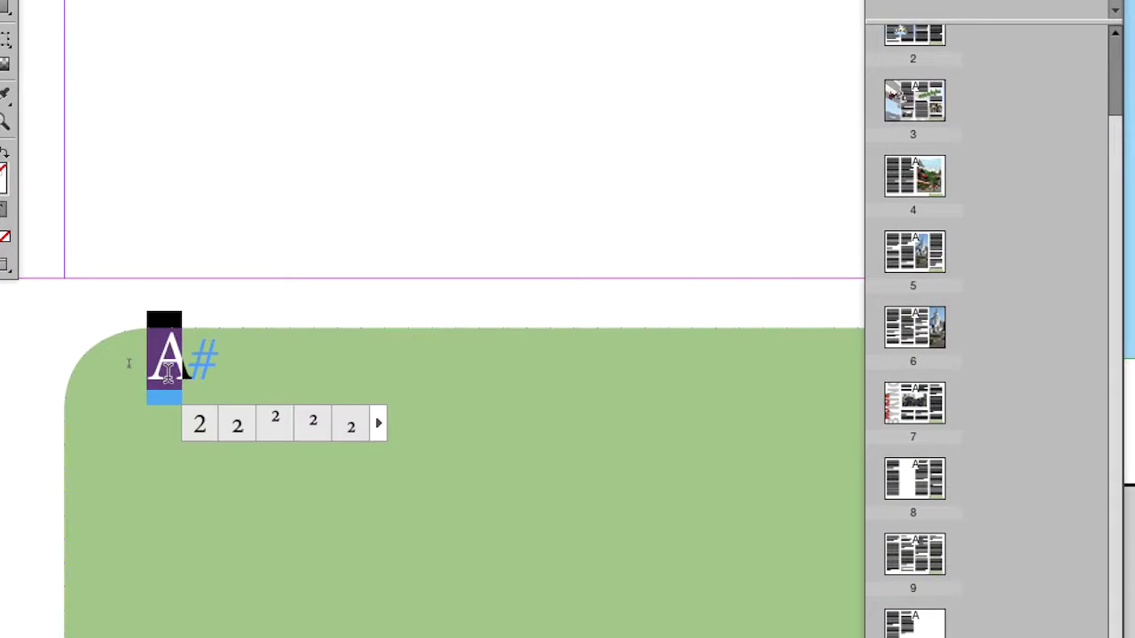
click(167, 373)
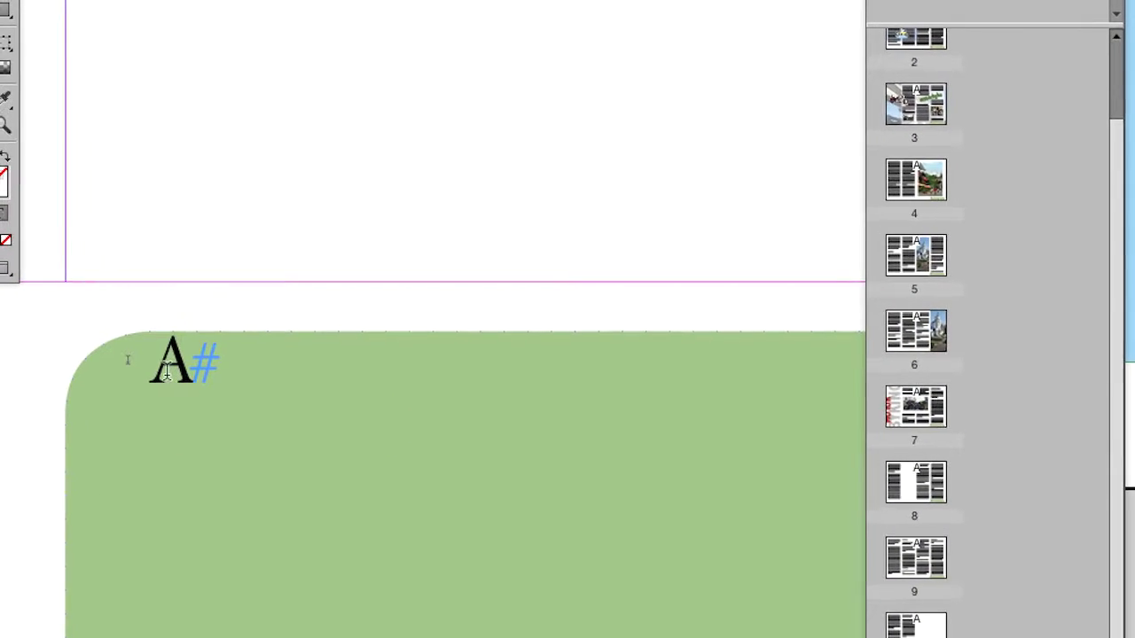
drag(188, 372, 142, 369)
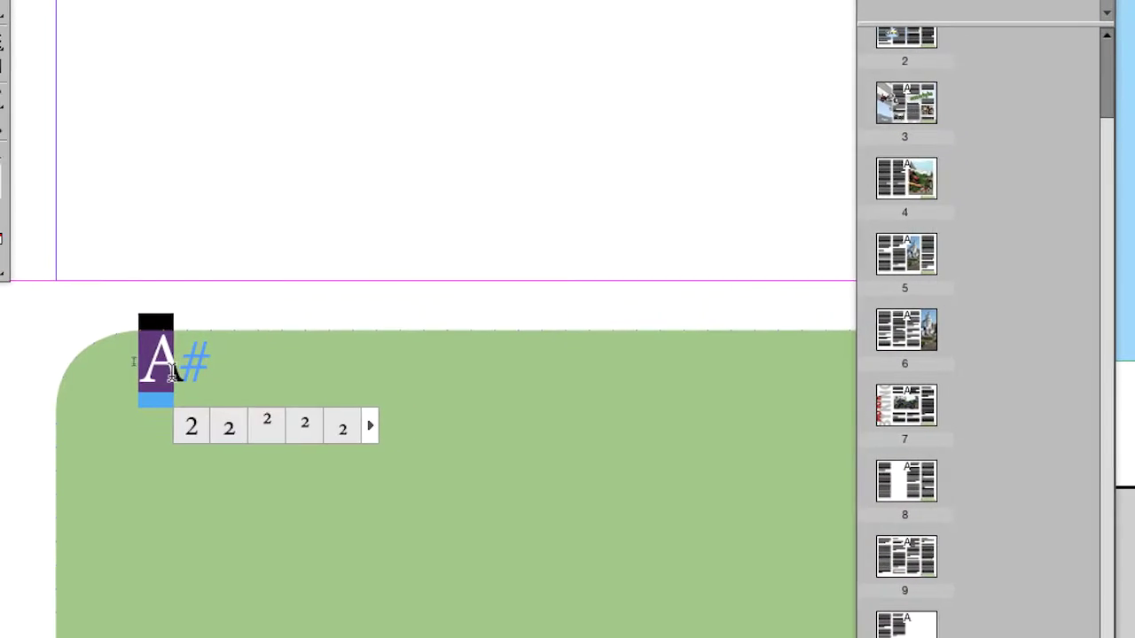
click(173, 371)
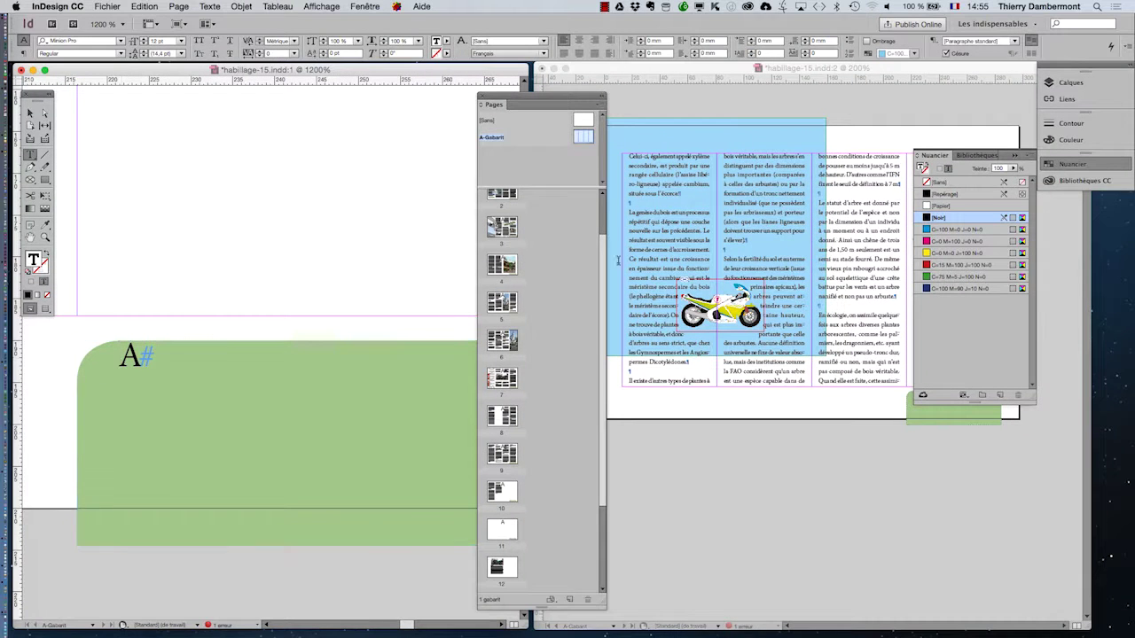
Collapse the swatches panel and check the page number in the green frame on pages 2, 3 and 4
click(1015, 155)
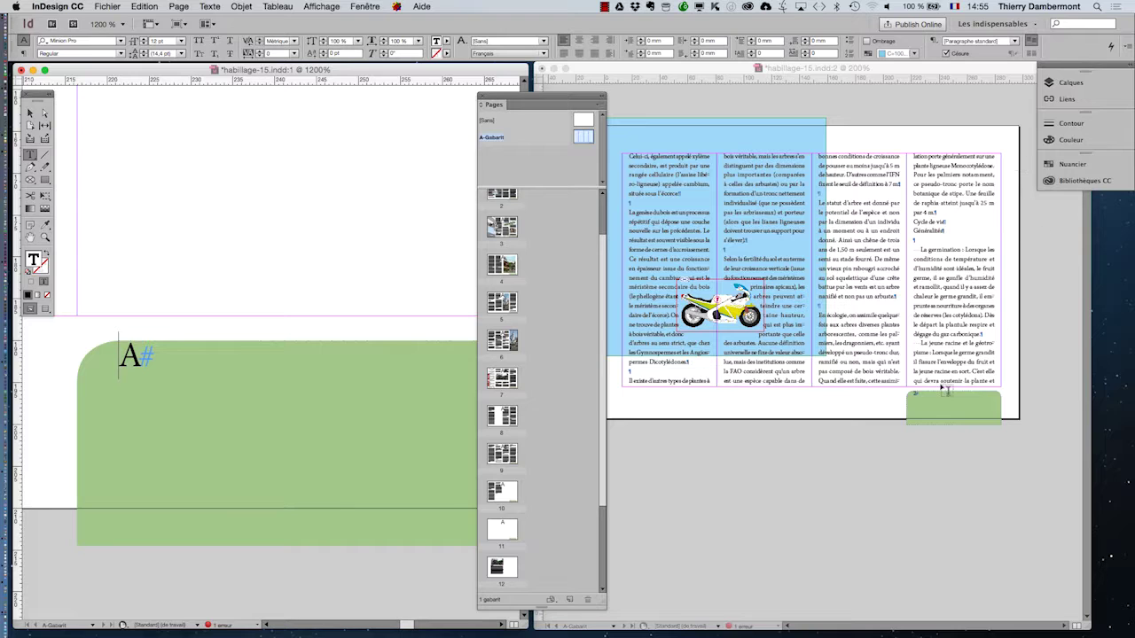
scroll(933, 387, up, 4)
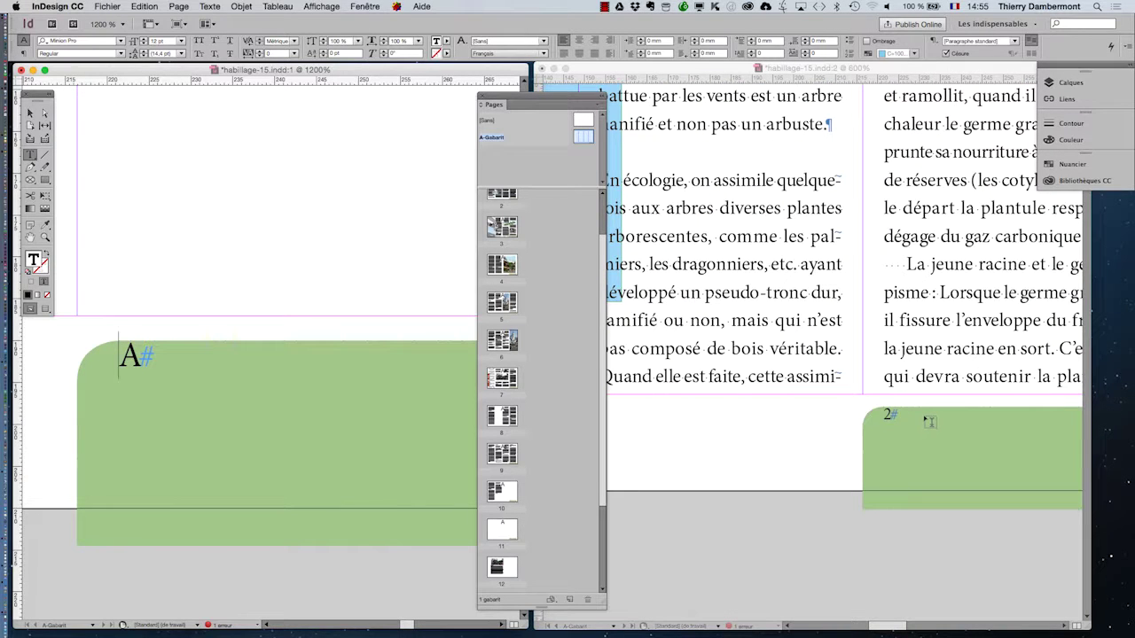
scroll(927, 423, up, 1)
scroll(927, 422, down, 8)
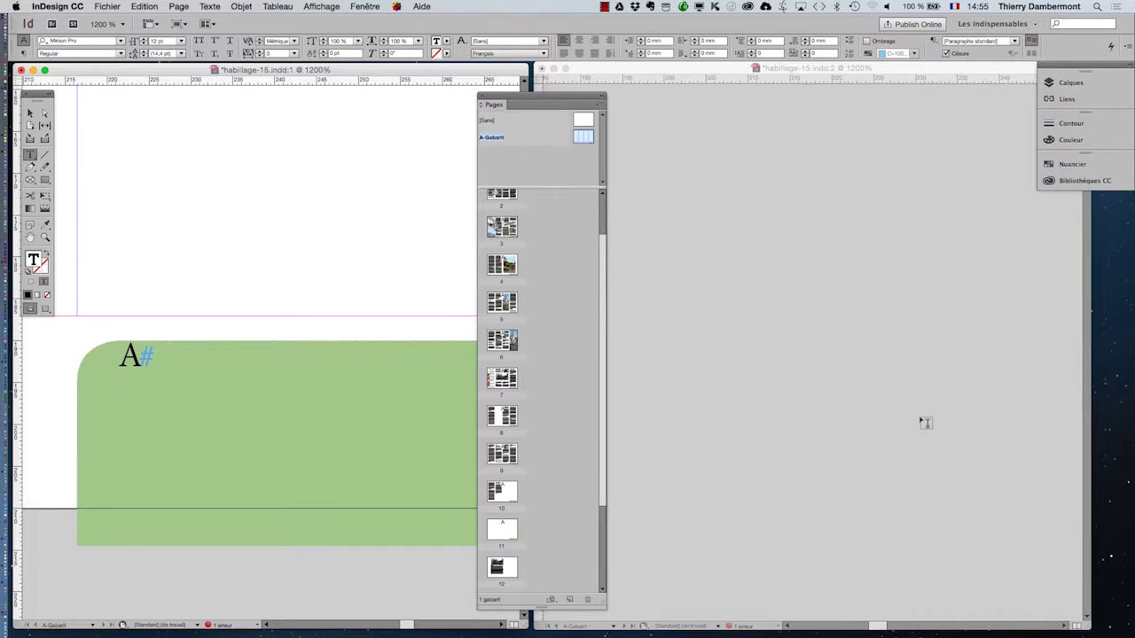
scroll(923, 423, up, 8)
scroll(922, 422, down, 6)
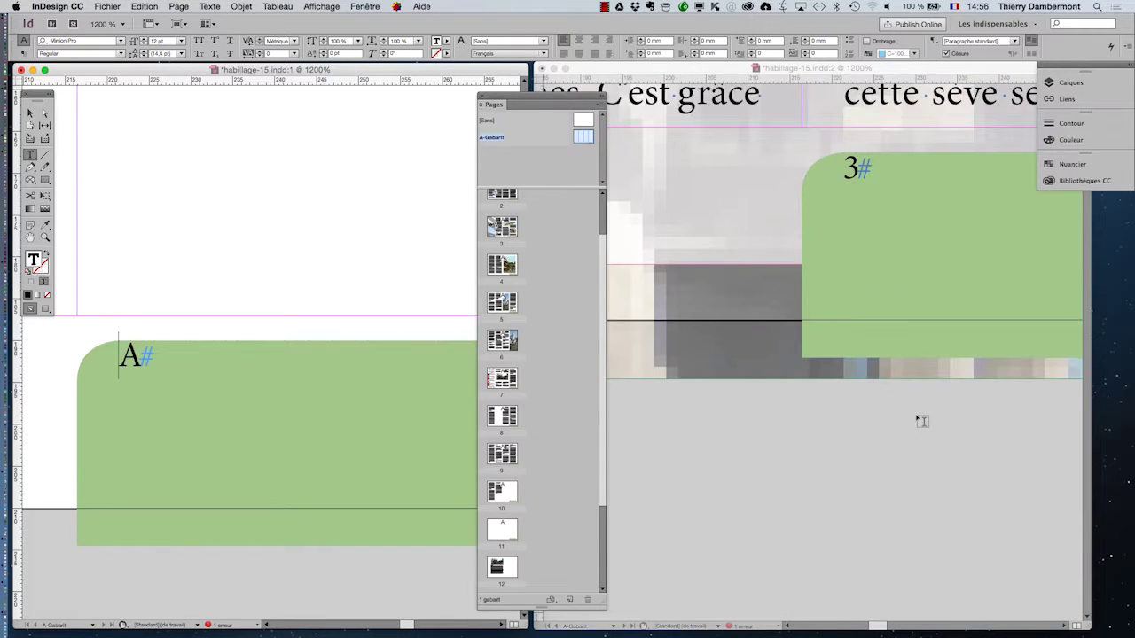
scroll(922, 422, down, 3)
scroll(922, 422, up, 10)
scroll(922, 422, down, 4)
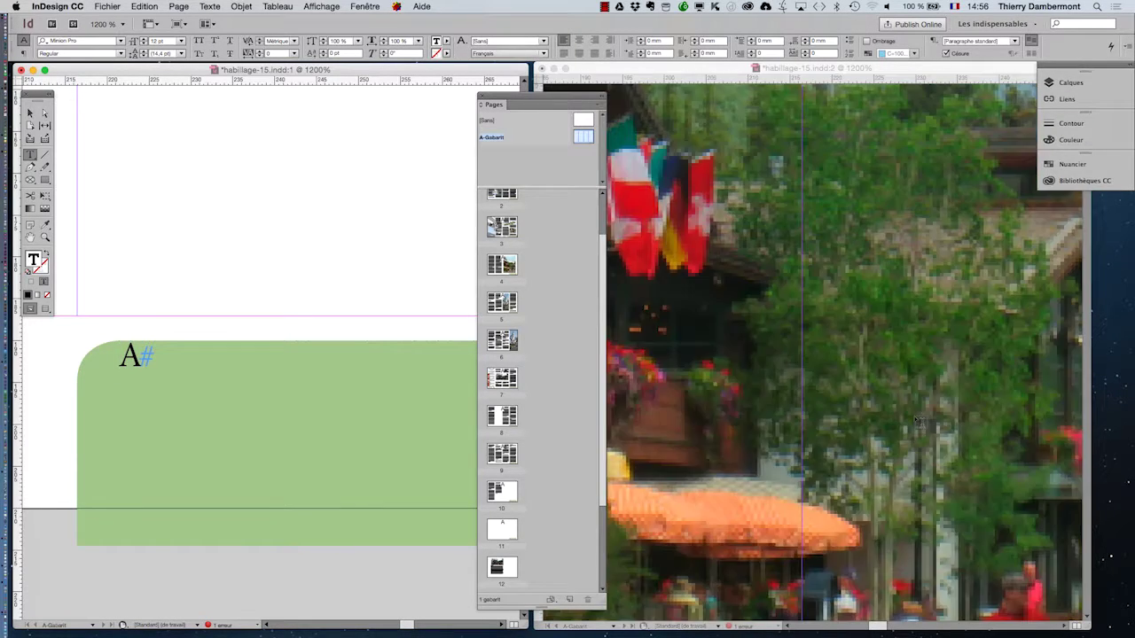
scroll(919, 421, down, 5)
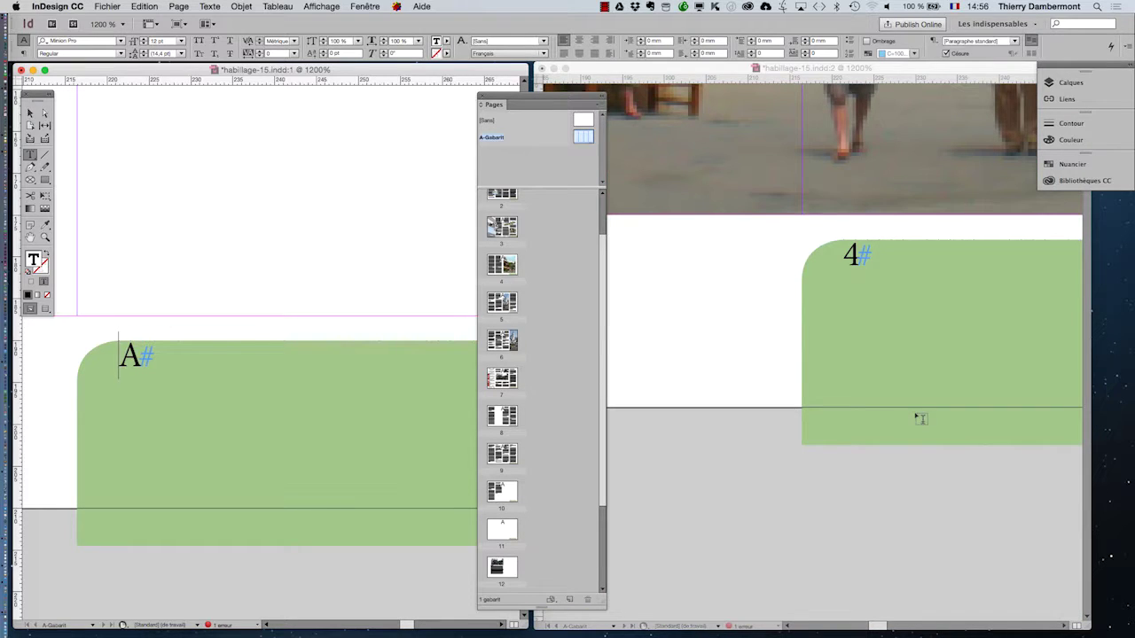
scroll(919, 418, down, 4)
scroll(919, 418, down, 1)
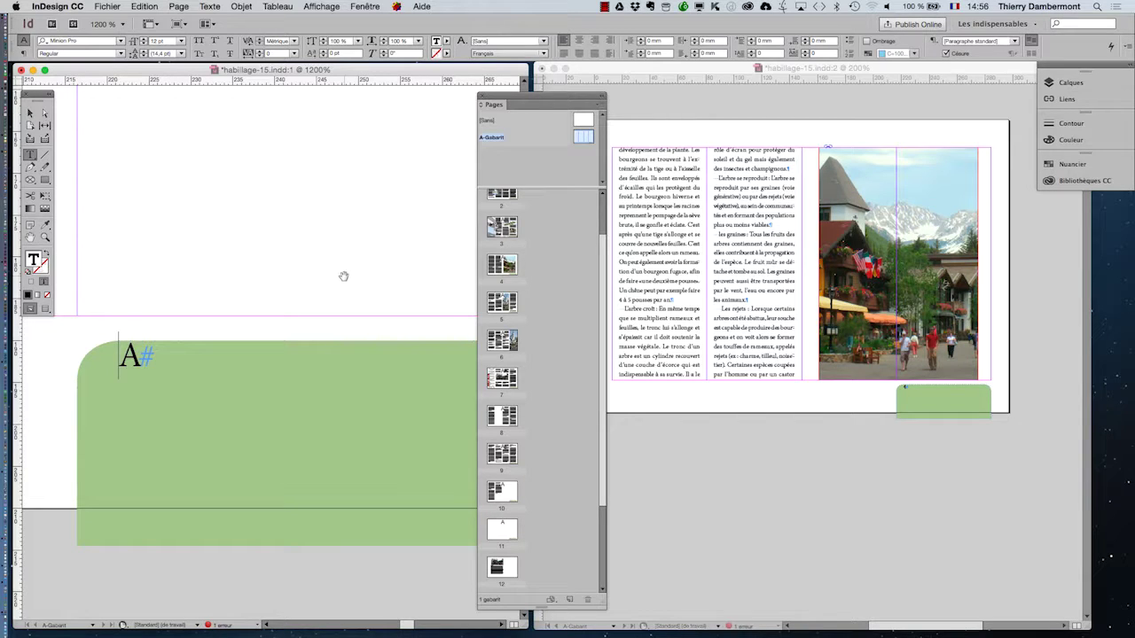
Centre the page number marker horizontally in the green frame using the paragraph alignment settings
scroll(344, 277, down, 2)
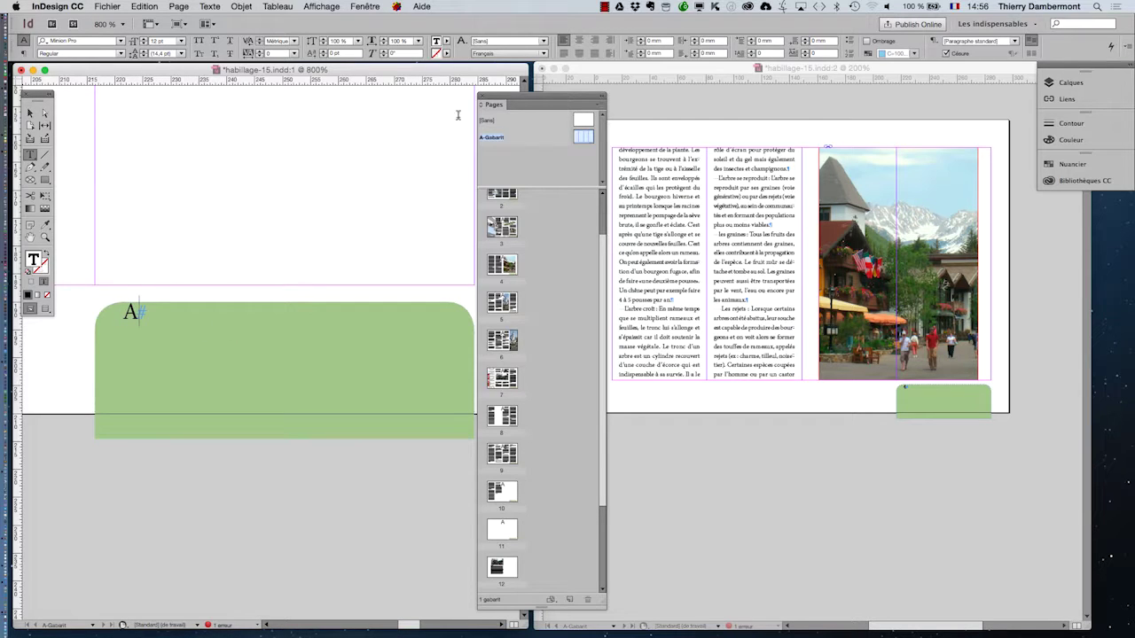
click(201, 6)
click(217, 72)
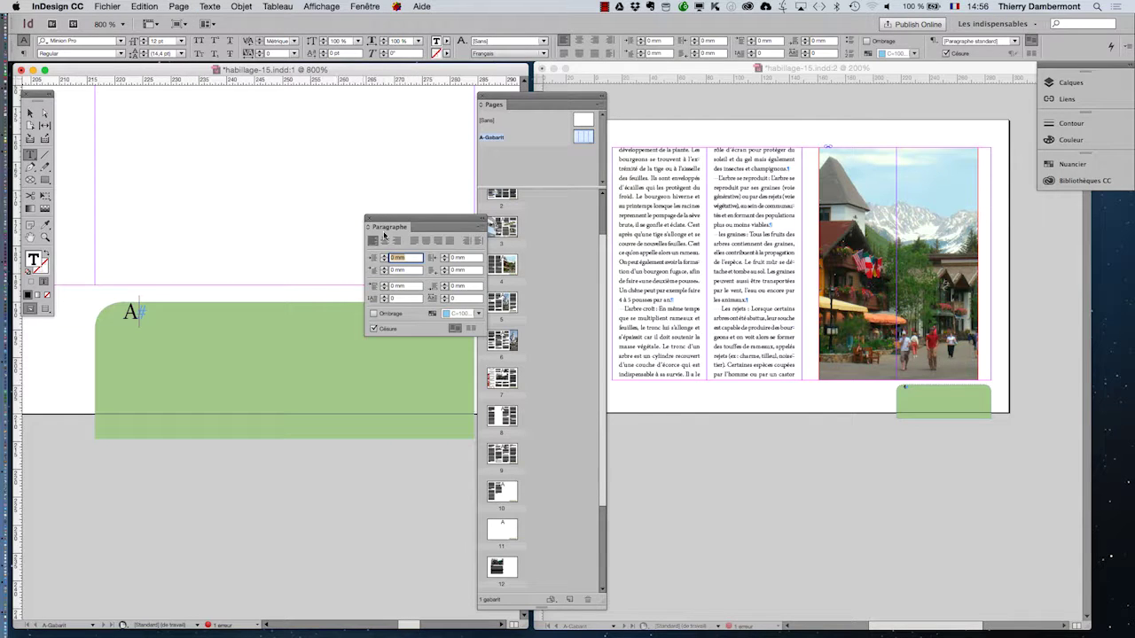
drag(380, 219, 156, 168)
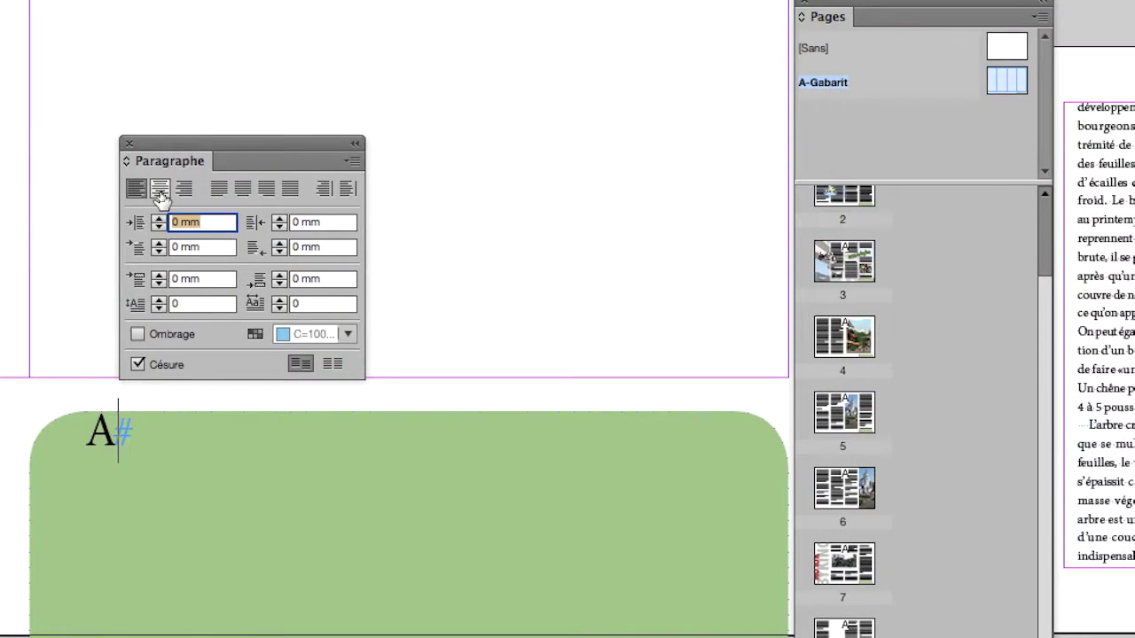
click(161, 191)
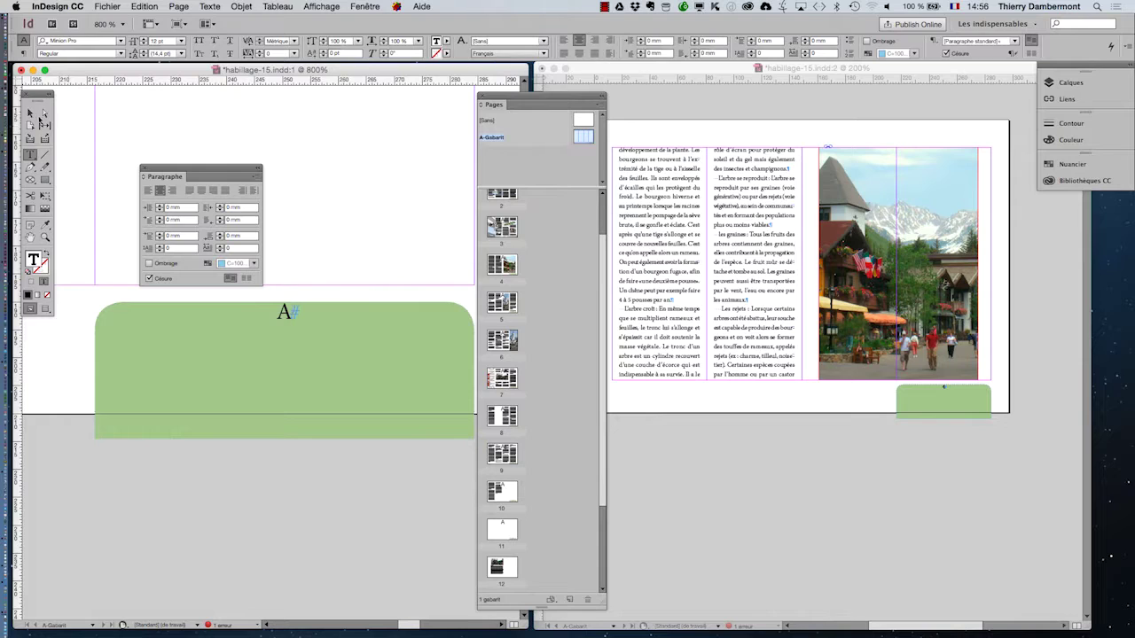
Try a 2 mm inner margin in the green frame's text frame options and restore it to 0 mm
click(30, 114)
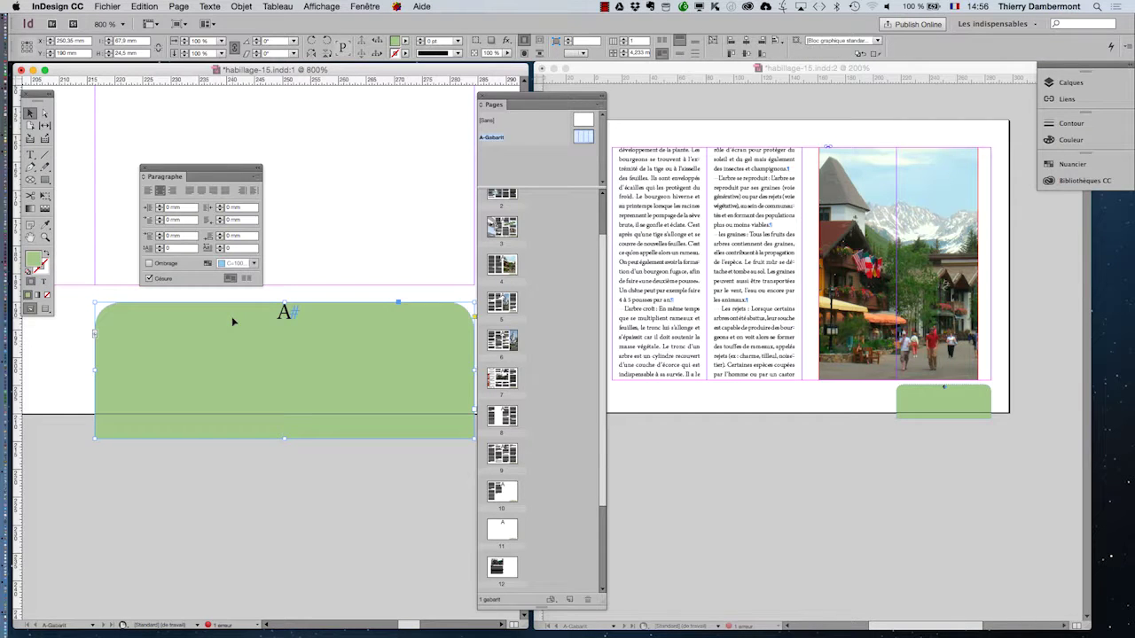
click(241, 6)
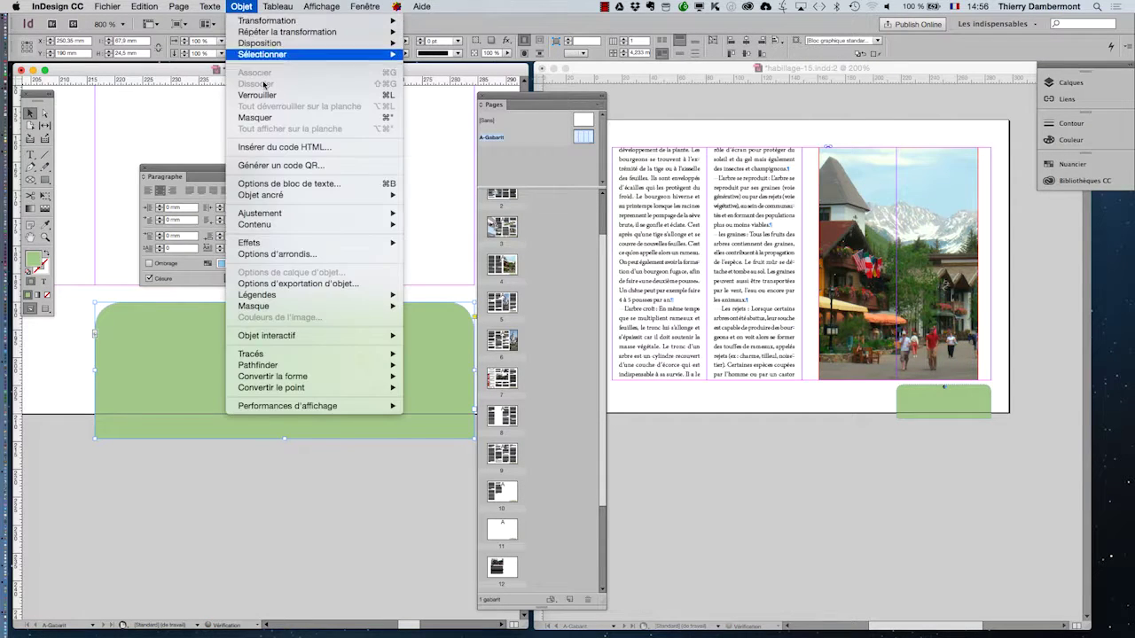
click(284, 185)
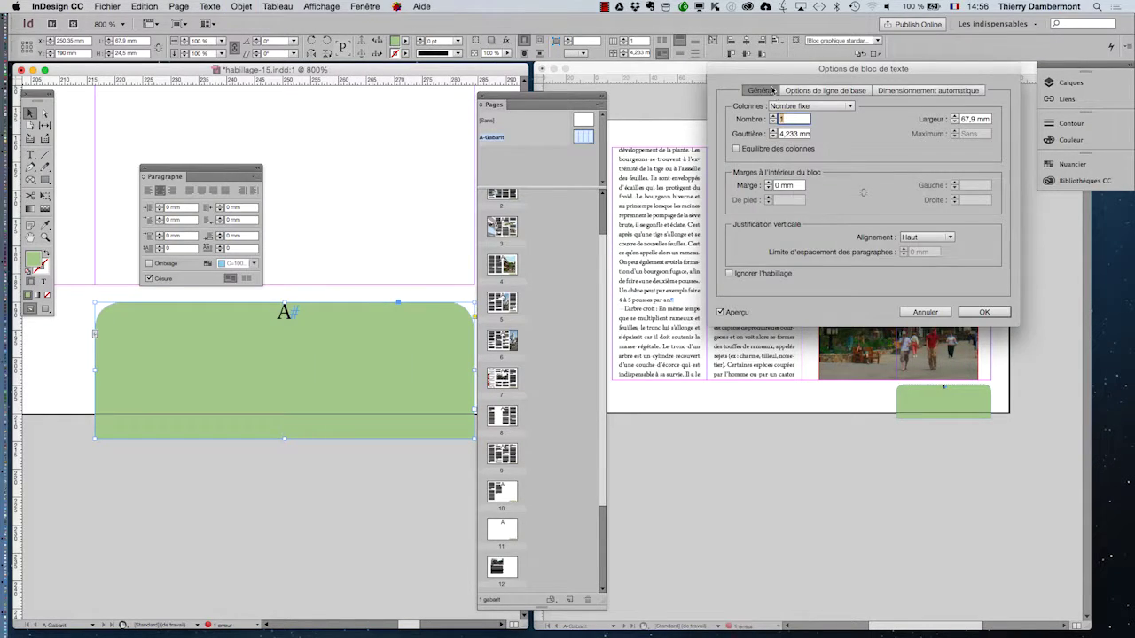
drag(774, 72, 414, 96)
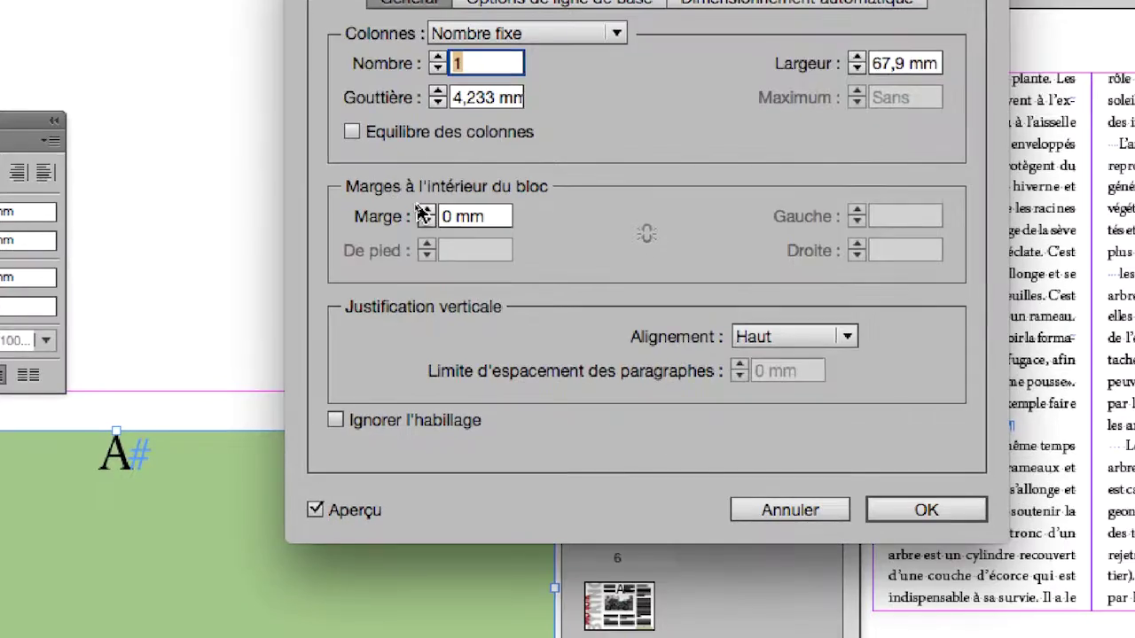
click(411, 208)
click(423, 211)
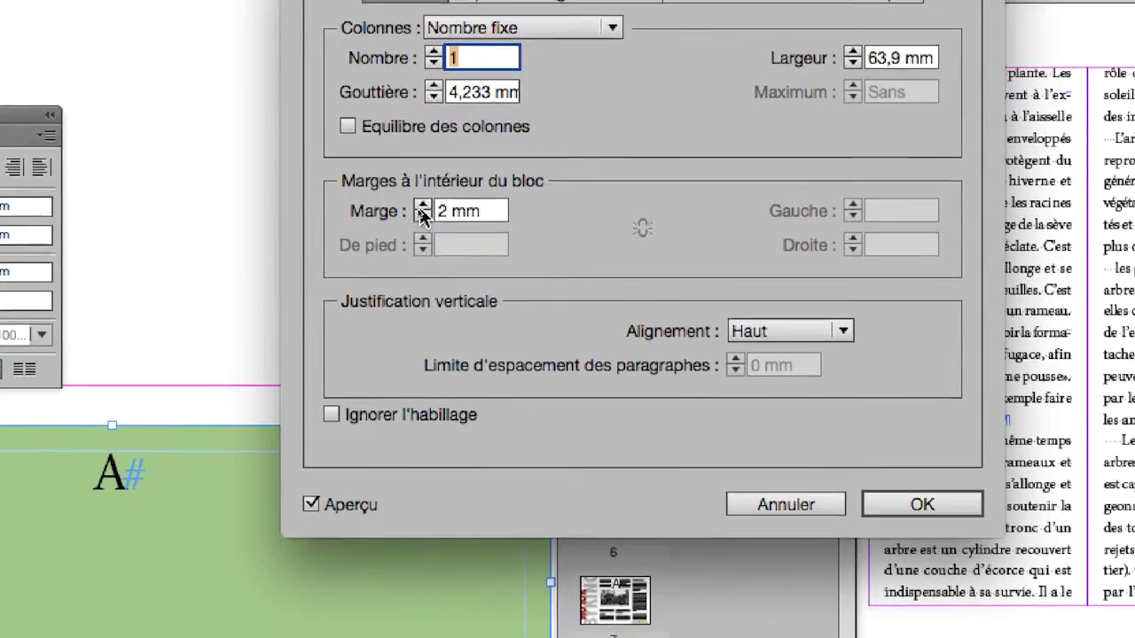
click(423, 220)
click(423, 220)
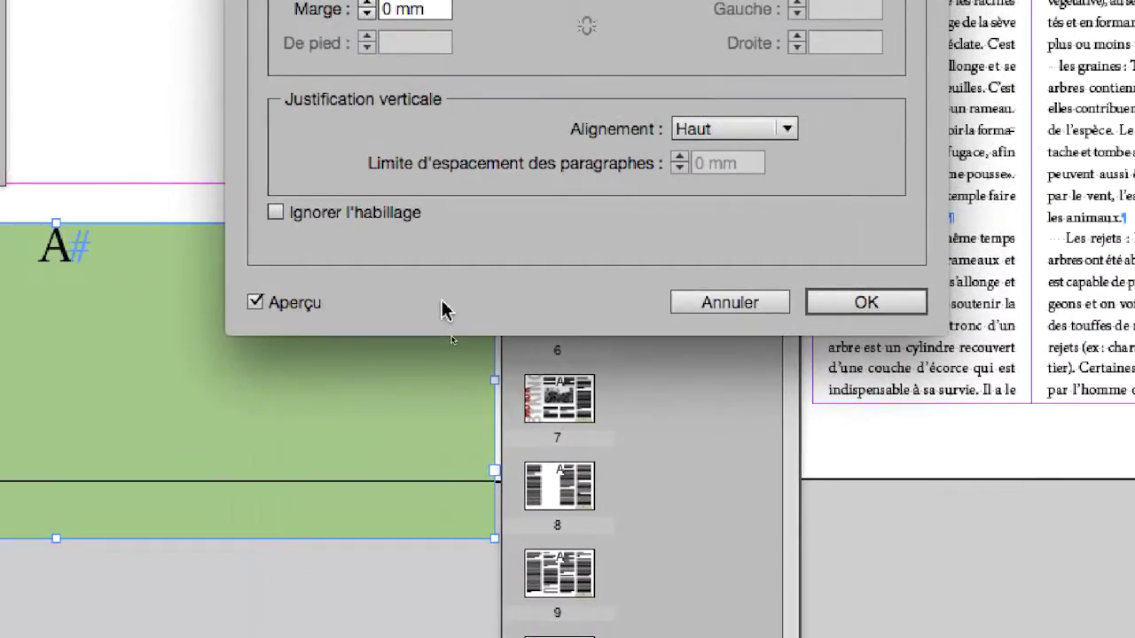
click(866, 303)
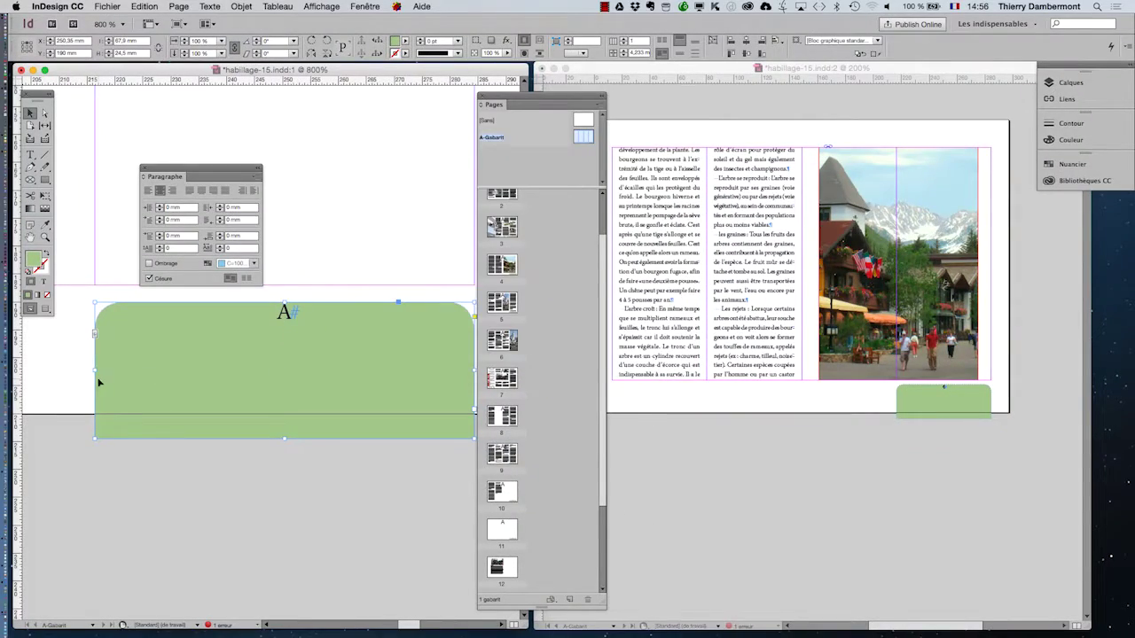
Narrow the green page number frame to about 16 mm wide and place it nearer the page's outer margin
drag(94, 371, 284, 377)
drag(357, 373, 380, 378)
click(241, 6)
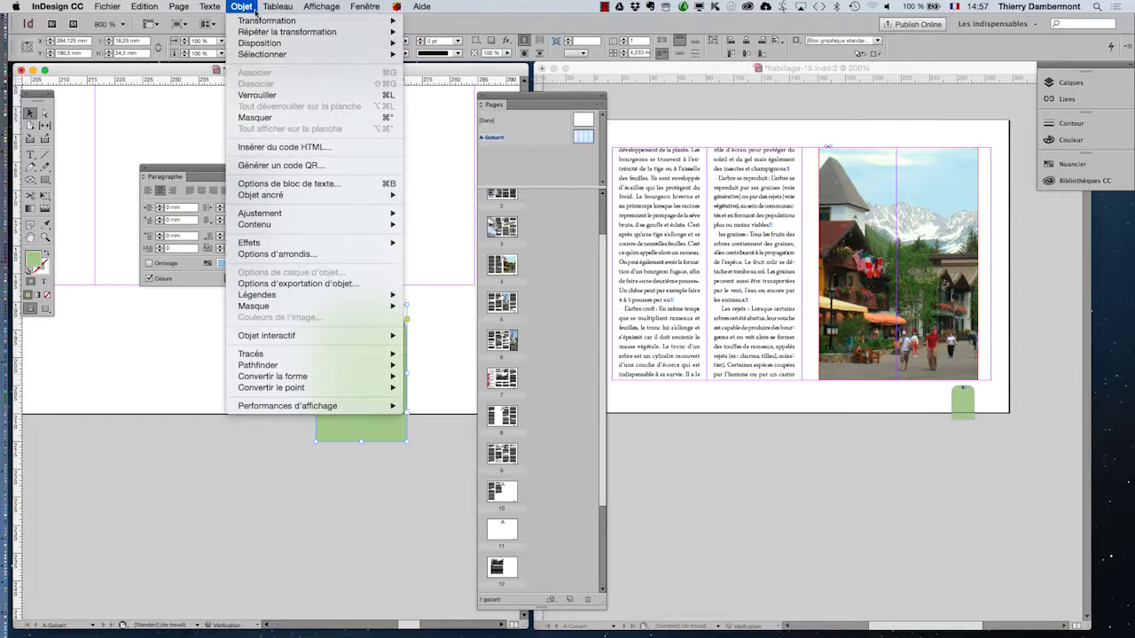
click(301, 184)
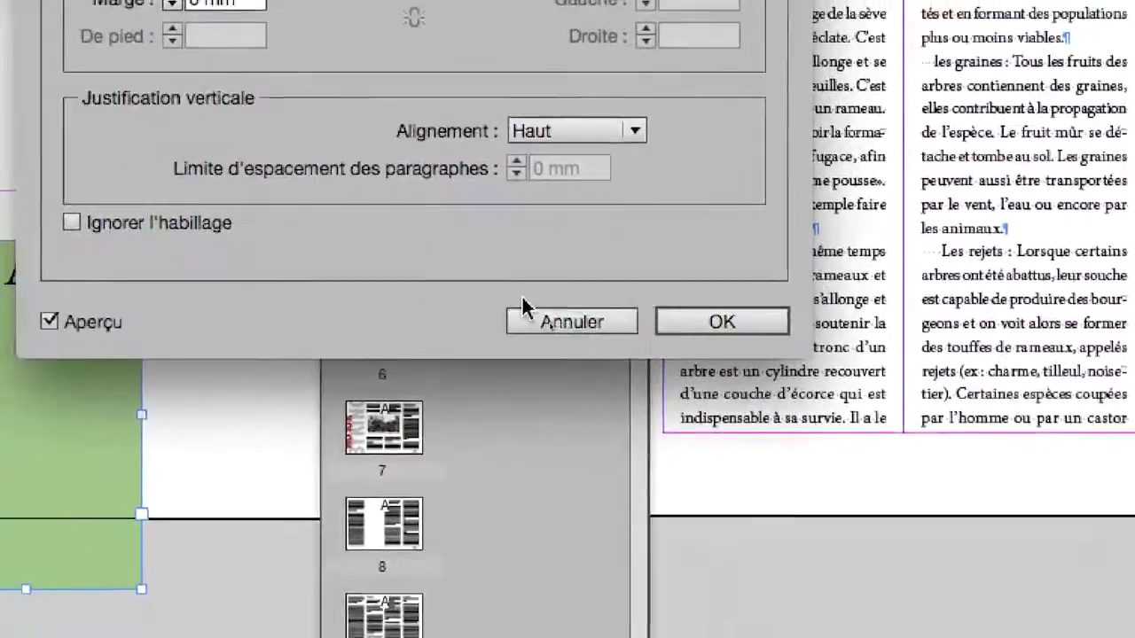
click(542, 321)
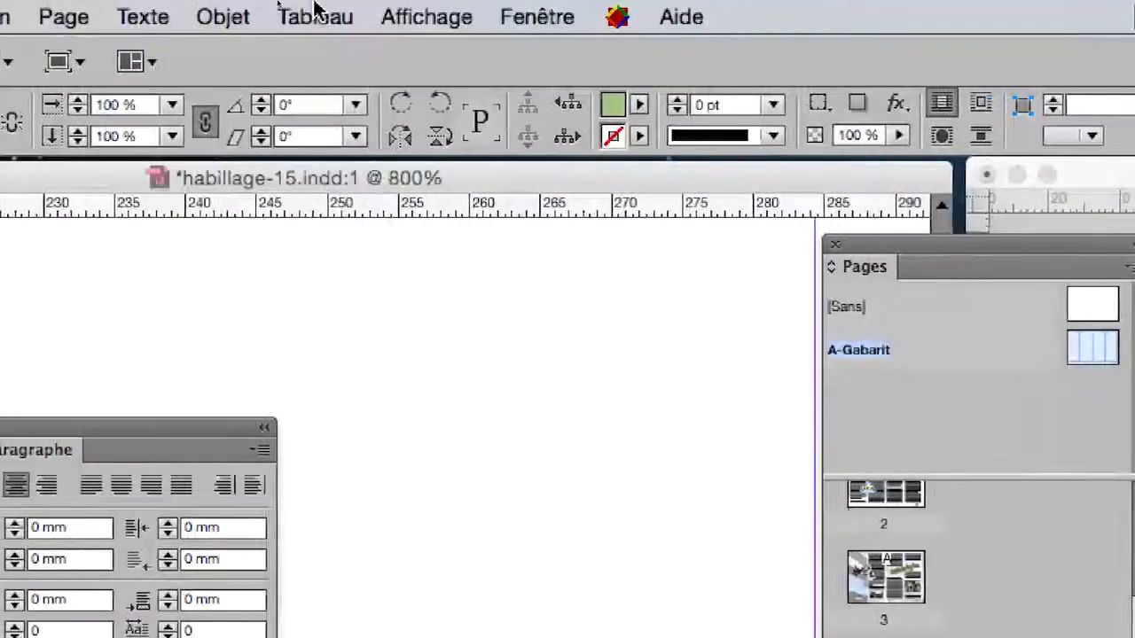
Set the first baseline offset of the green page number frame to Fixe in its text frame options
click(291, 9)
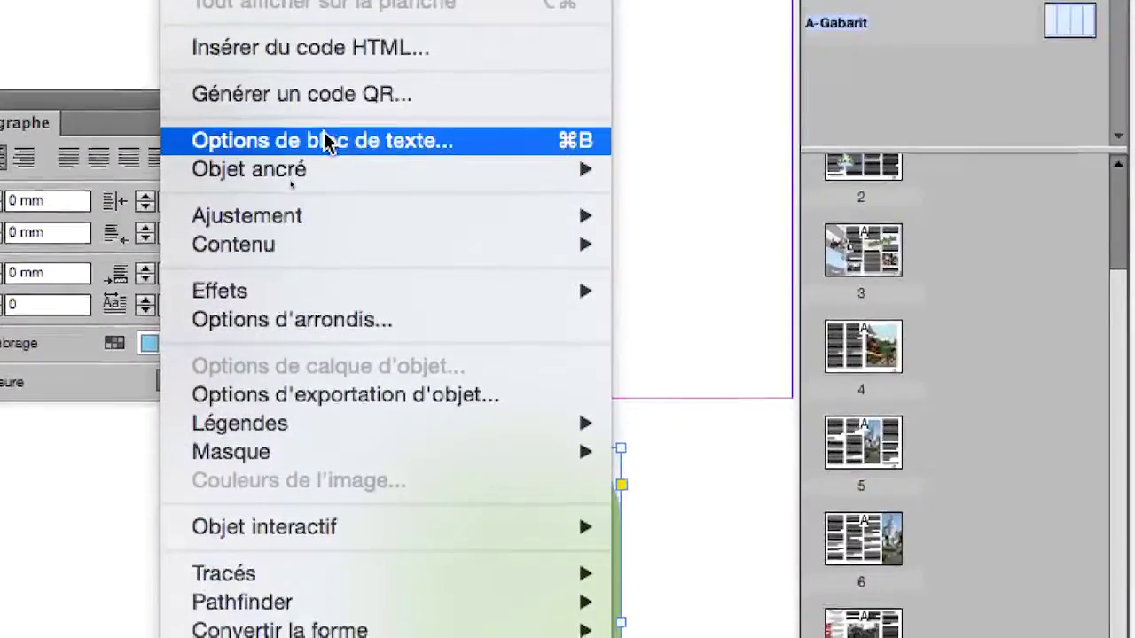
click(400, 468)
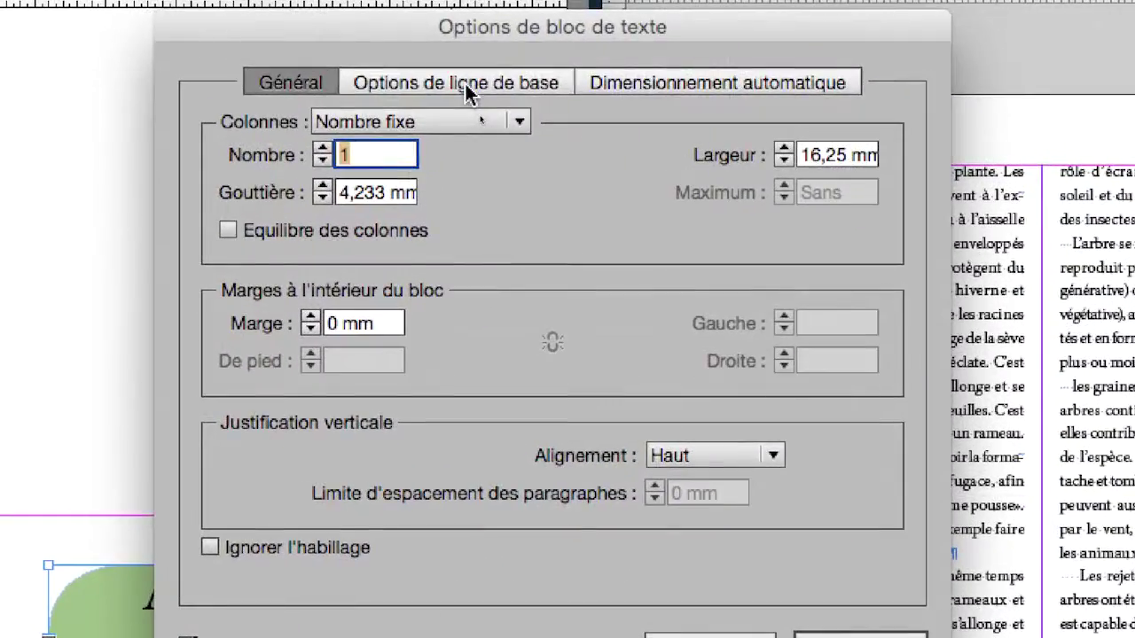
click(466, 89)
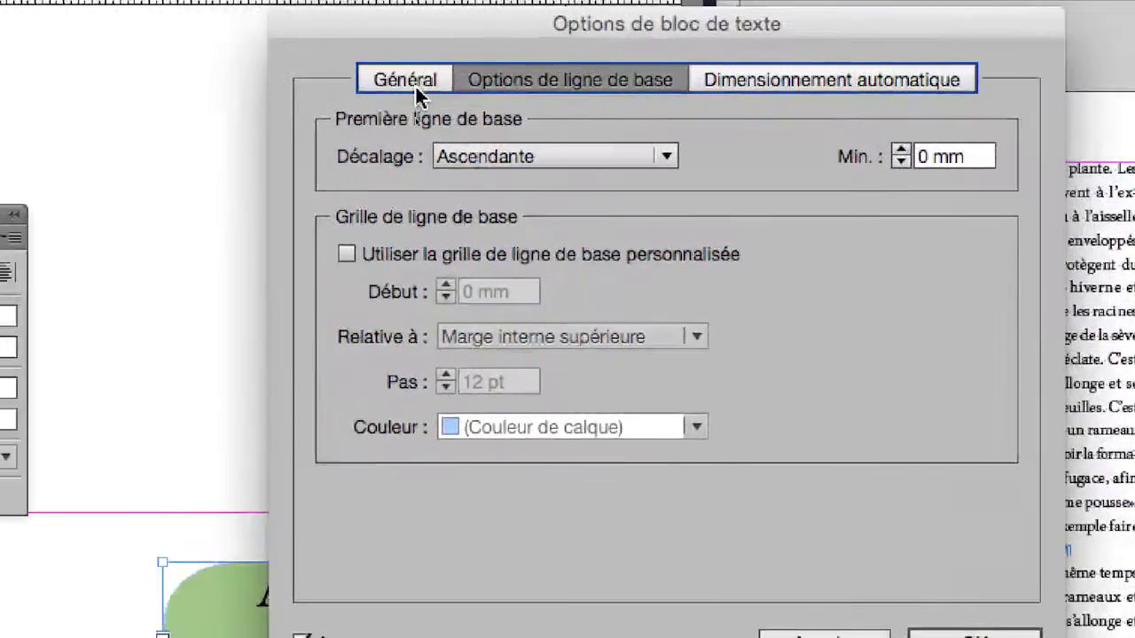
click(312, 82)
click(417, 84)
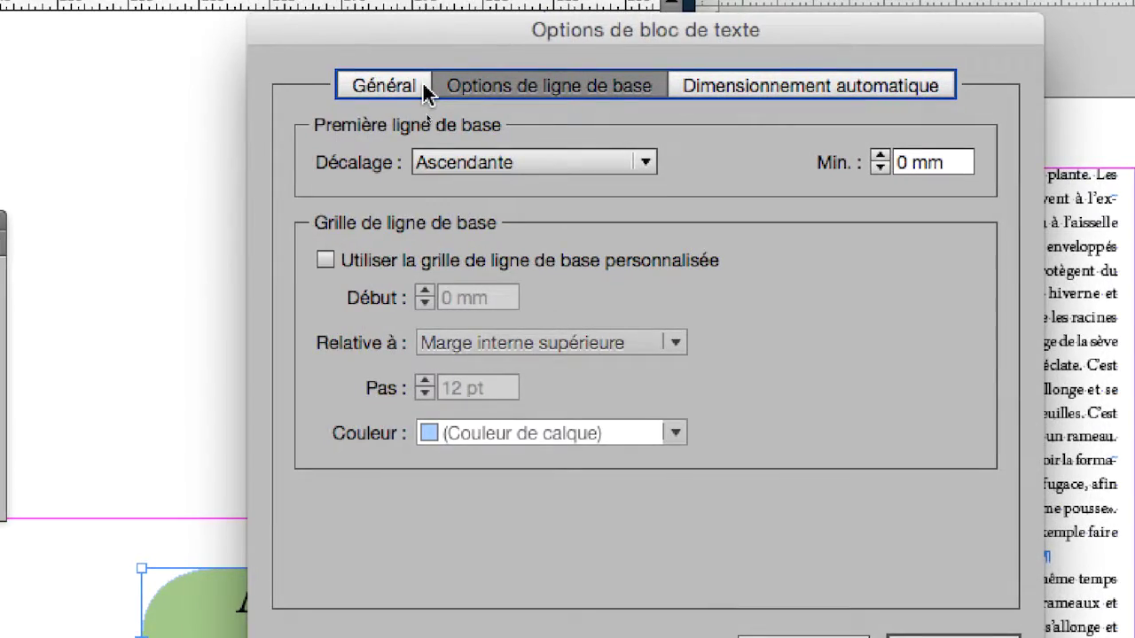
click(377, 85)
click(487, 86)
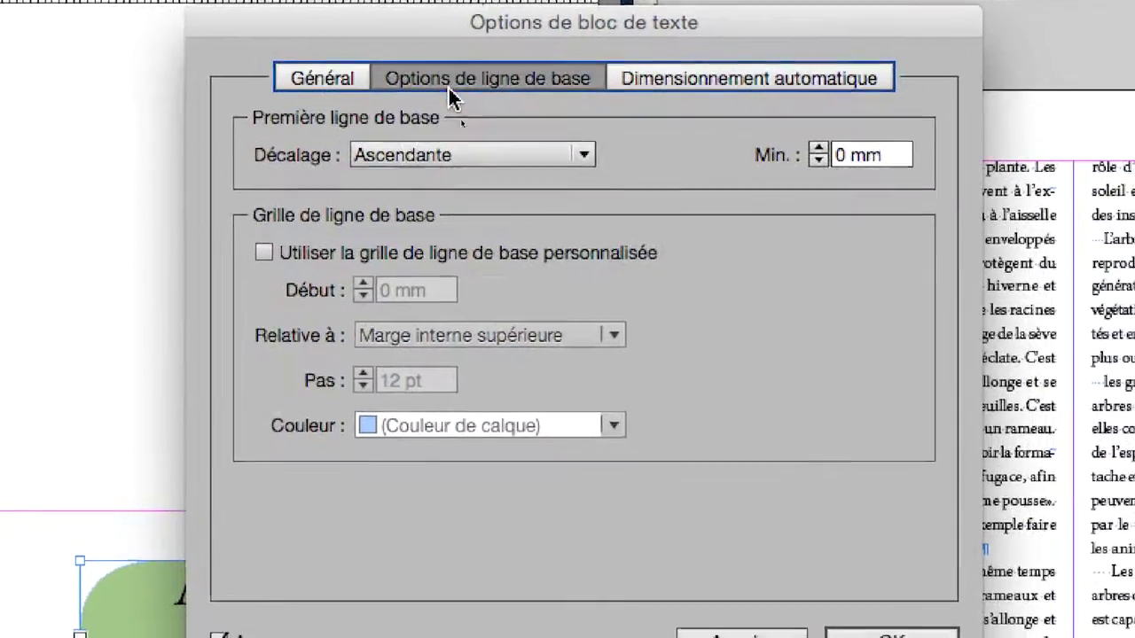
click(447, 115)
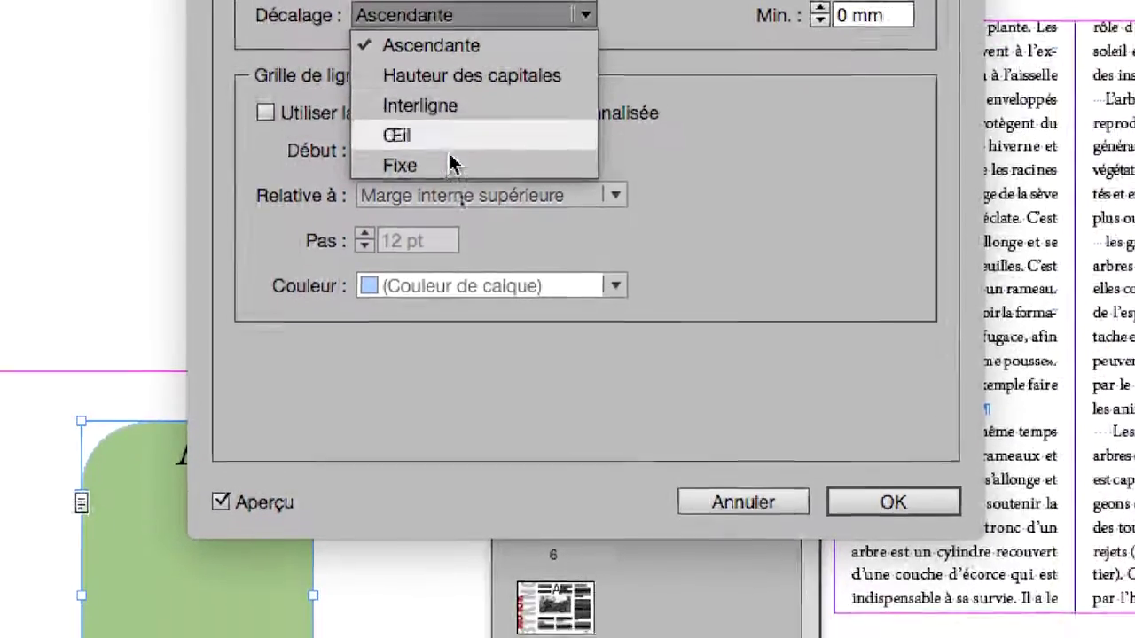
click(451, 259)
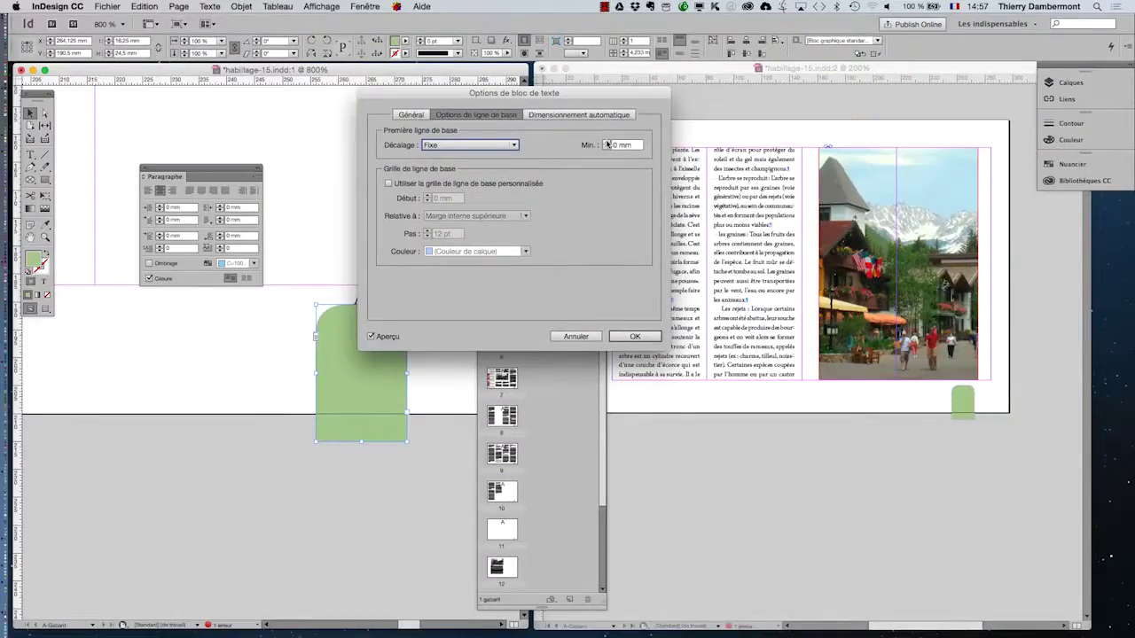
Set the minimum first baseline offset to 10 mm, keeping the green frame in view, and apply the text frame options
click(606, 142)
drag(572, 98, 695, 91)
click(730, 140)
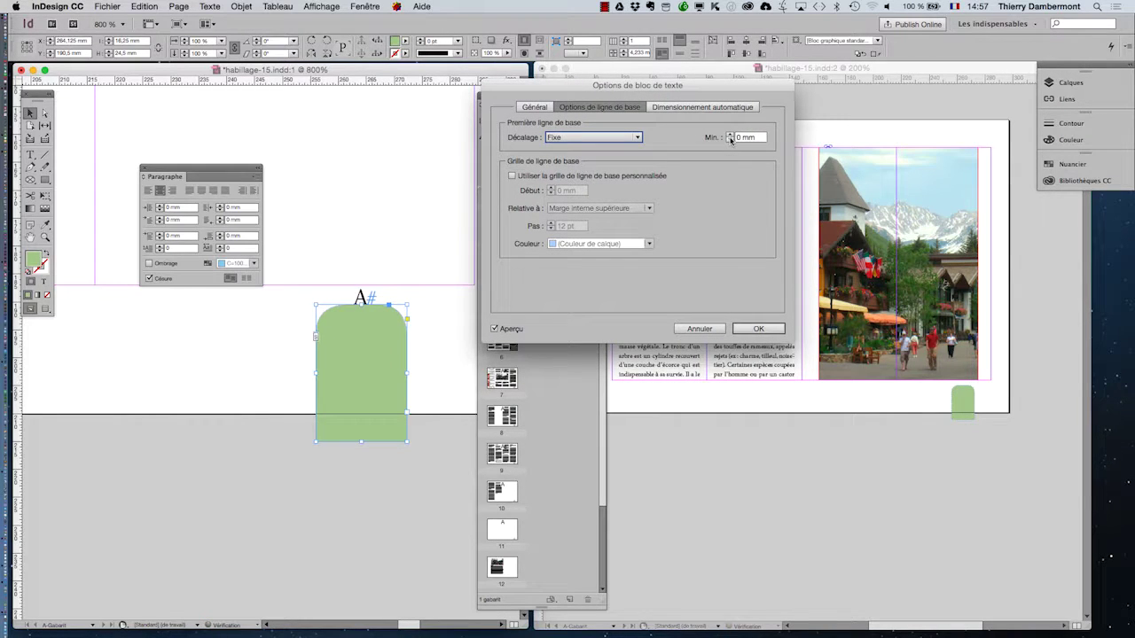
click(730, 136)
click(730, 136)
click(730, 136)
click(730, 136)
click(730, 136)
click(730, 136)
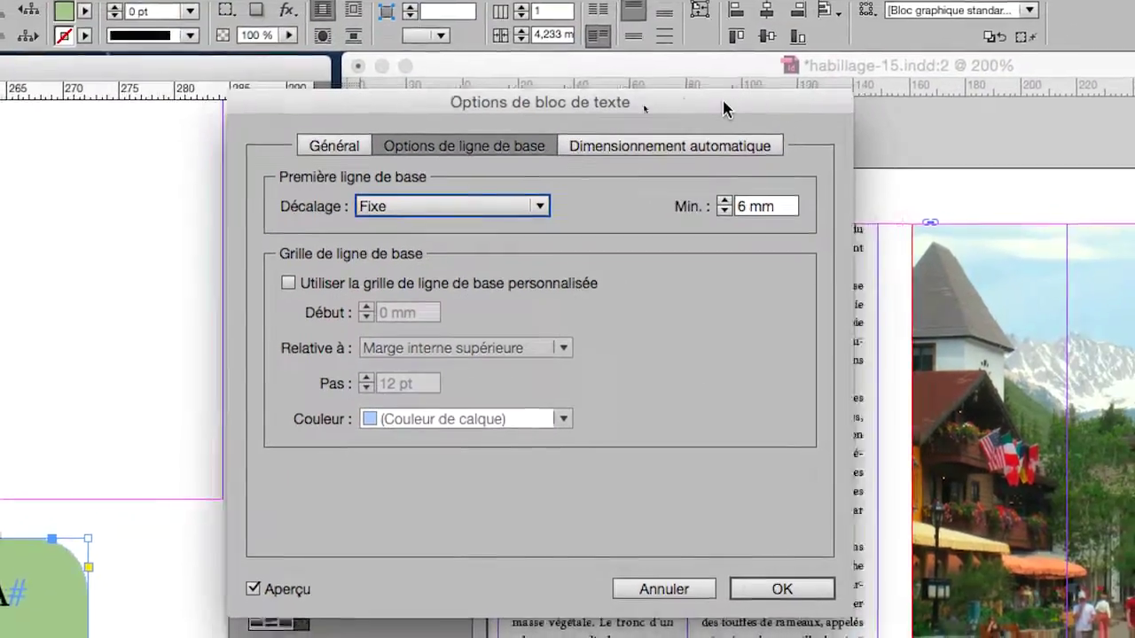
drag(723, 108, 390, 168)
click(394, 228)
click(394, 228)
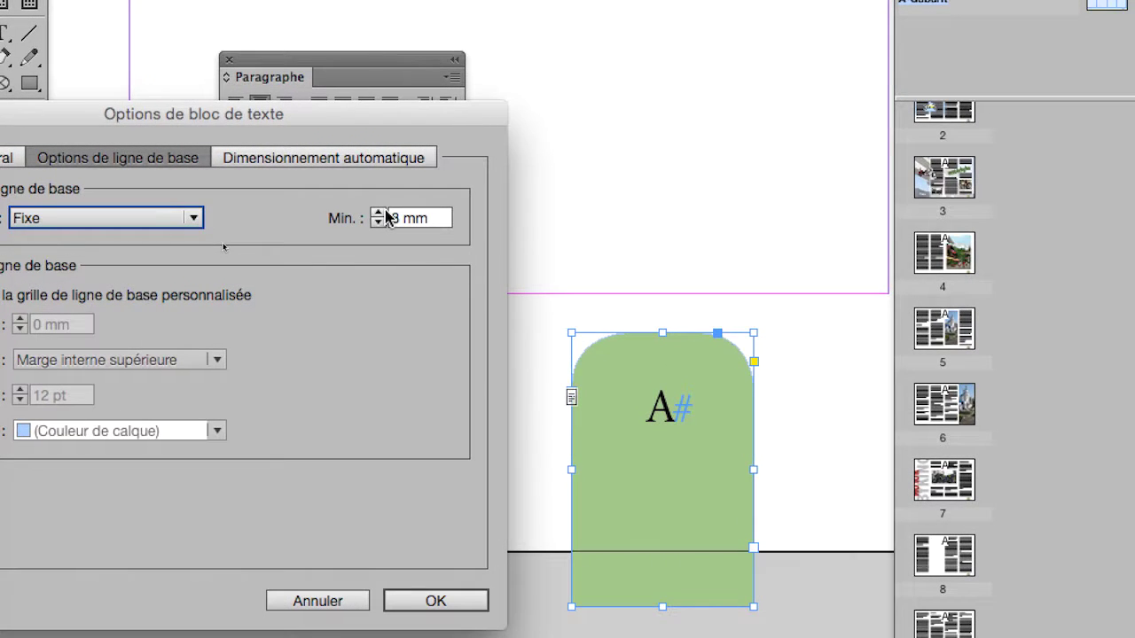
click(383, 214)
click(382, 214)
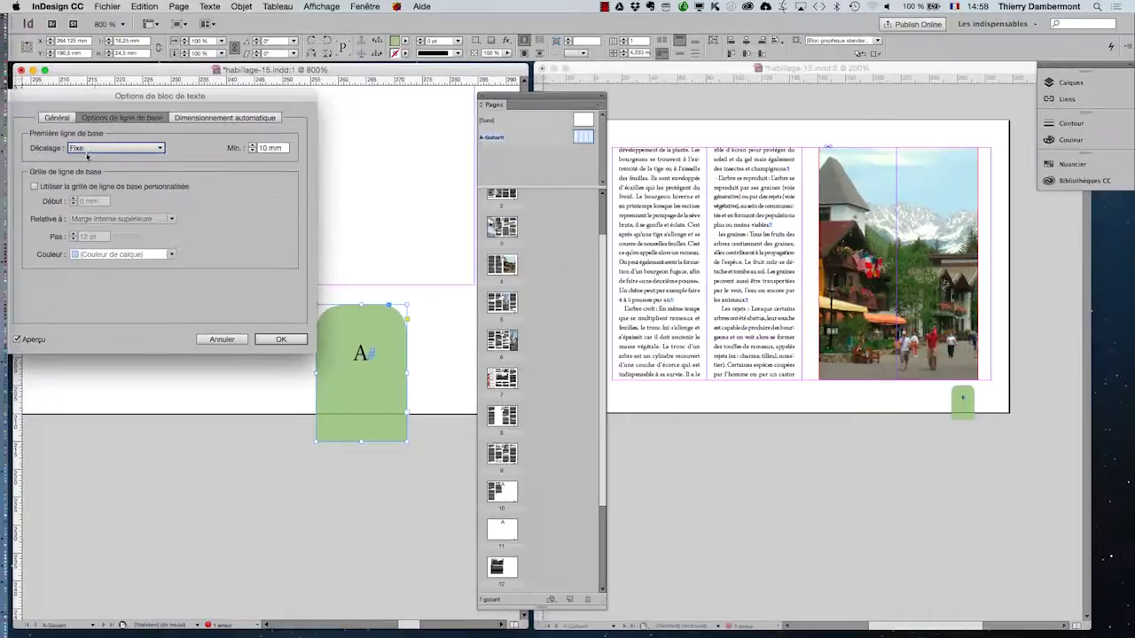
click(276, 339)
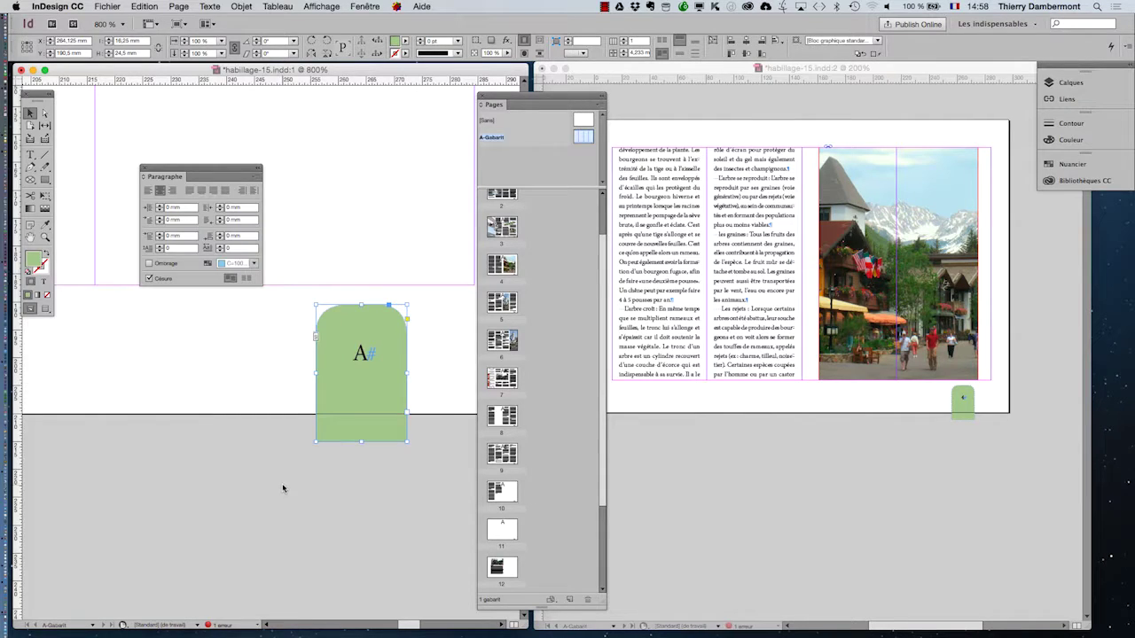